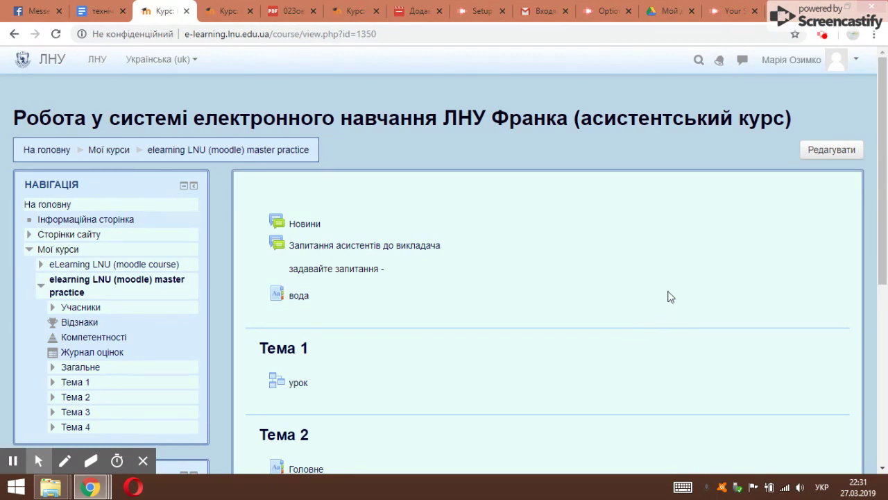
# Turn on course editing and add a new Завдання activity to Тема 3.
pyautogui.click(819, 154)
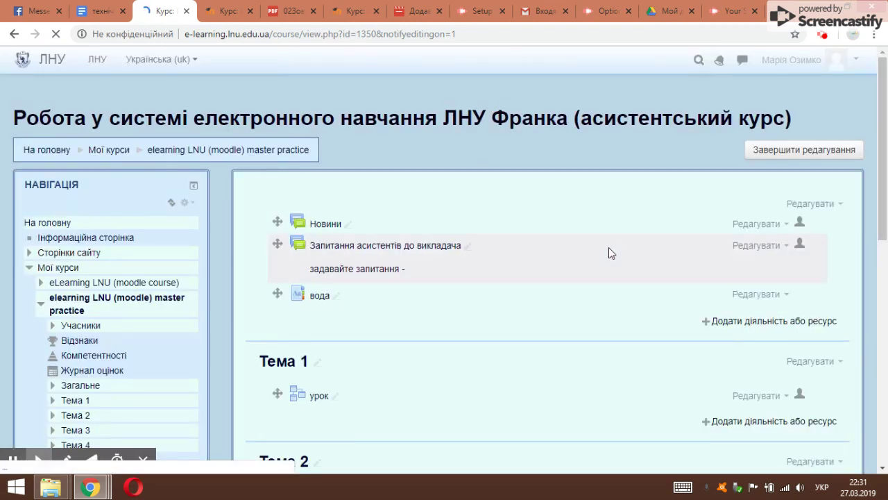
pyautogui.scroll(-3, 423, 352)
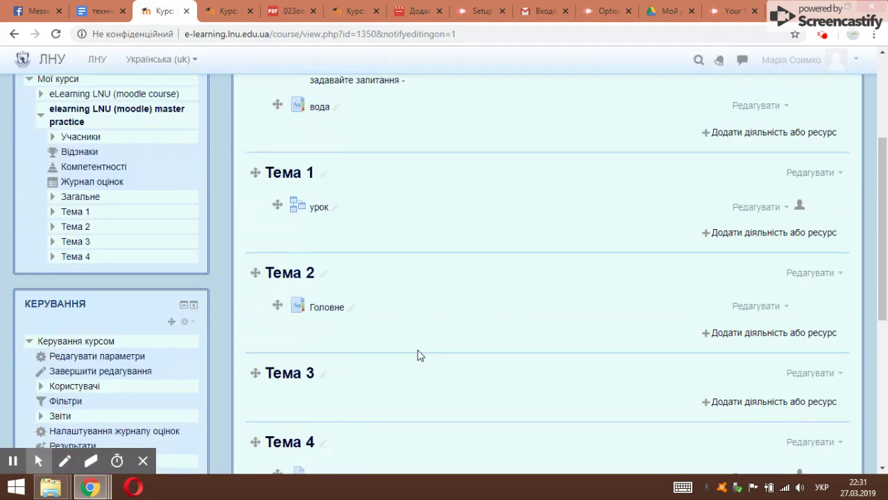
pyautogui.click(756, 403)
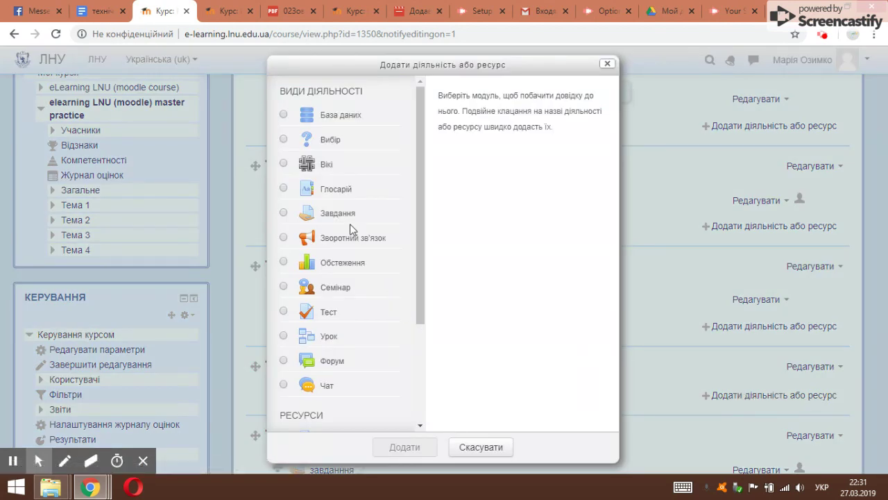
pyautogui.click(340, 216)
pyautogui.click(405, 445)
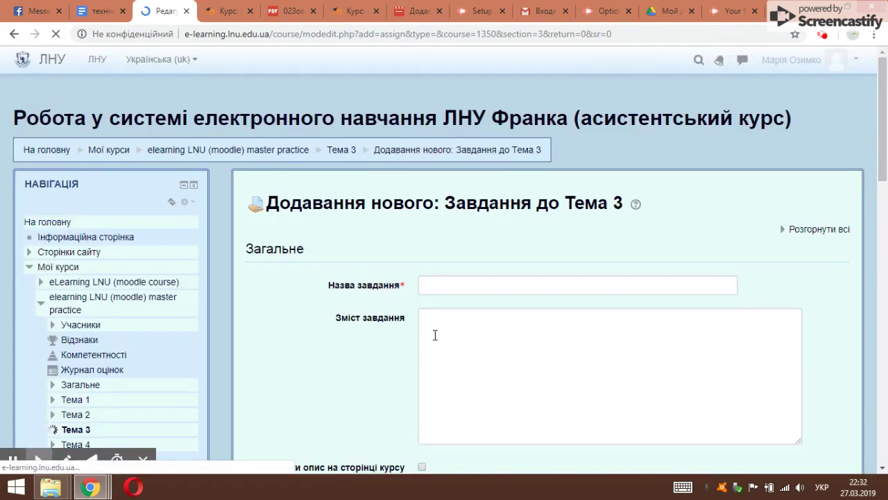
# Name the assignment "Опишіть основні причини виникнення афазії у дітей.".
pyautogui.click(454, 288)
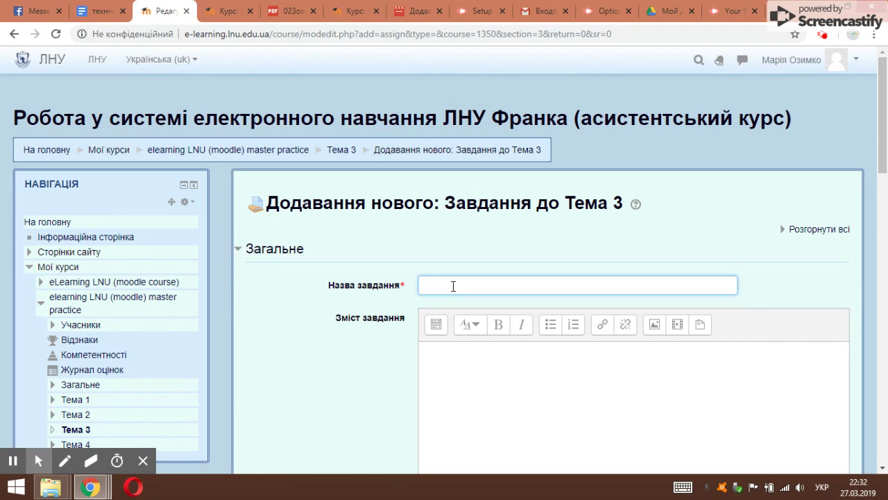
pyautogui.write('Опищ')
pyautogui.press('BackSpace')
pyautogui.write('шіть основні причини ')
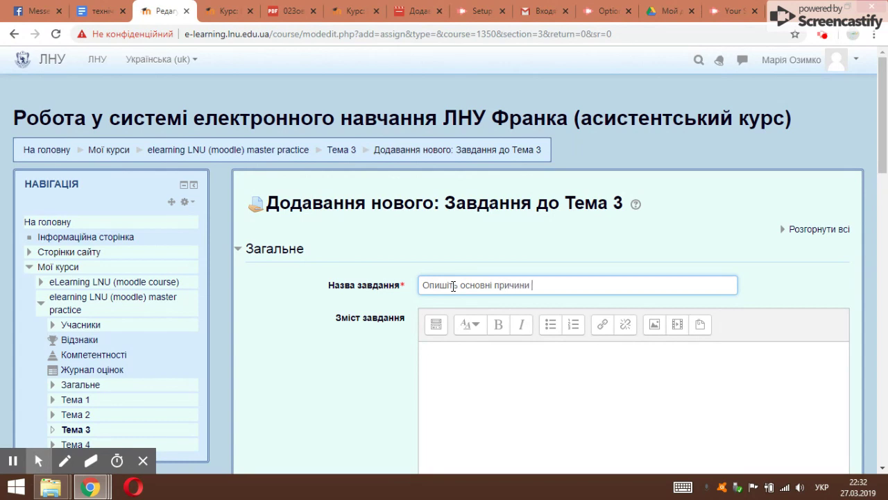
pyautogui.write('виникнення афазії ')
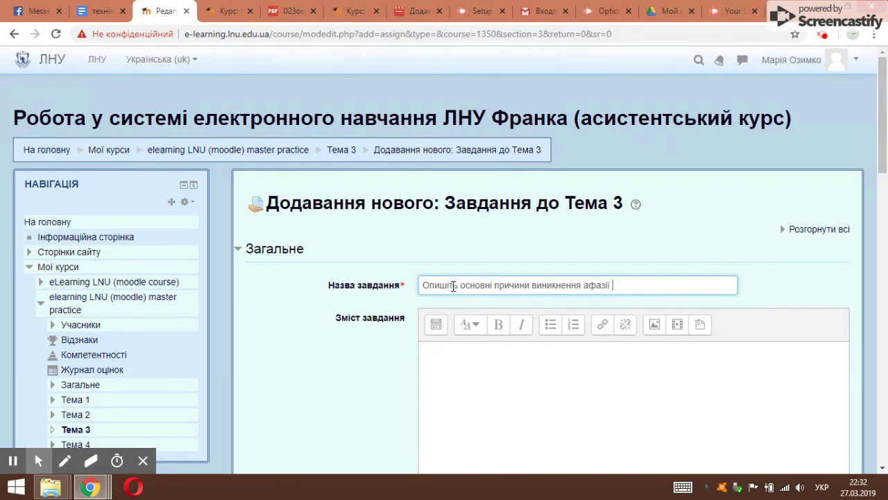
pyautogui.write('у дітей.')
# Enter the description "Що завдання є обов'язкове до виконання. Останній термін здачі 05.04.2019 р." and enable showing it on the course page.
pyautogui.click(465, 349)
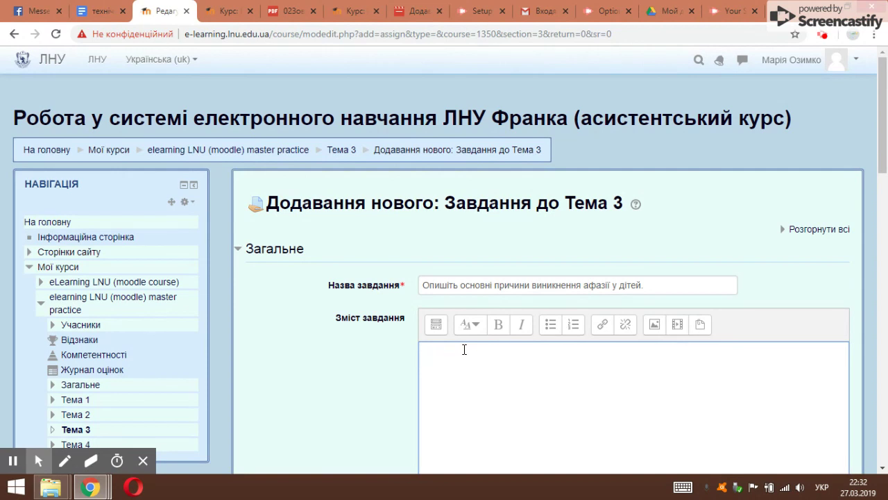
pyautogui.write("Що завдання є обов'язкове до ")
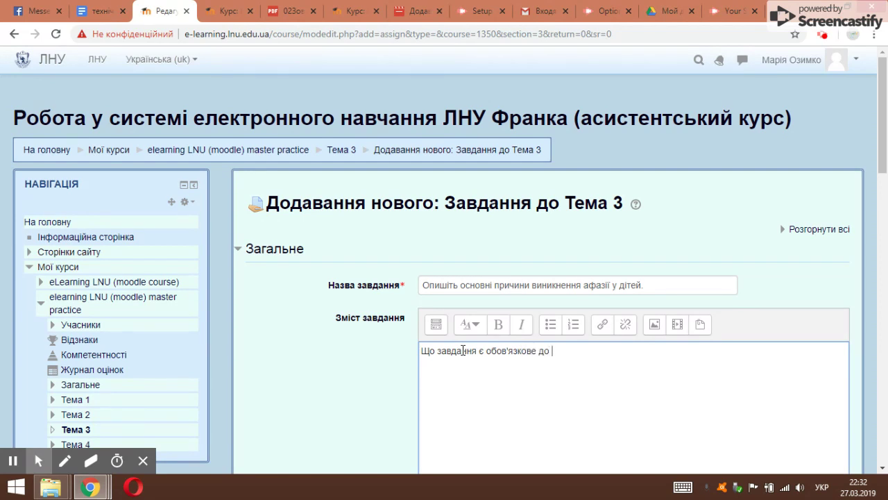
pyautogui.write('виконання')
pyautogui.write('. Останній т')
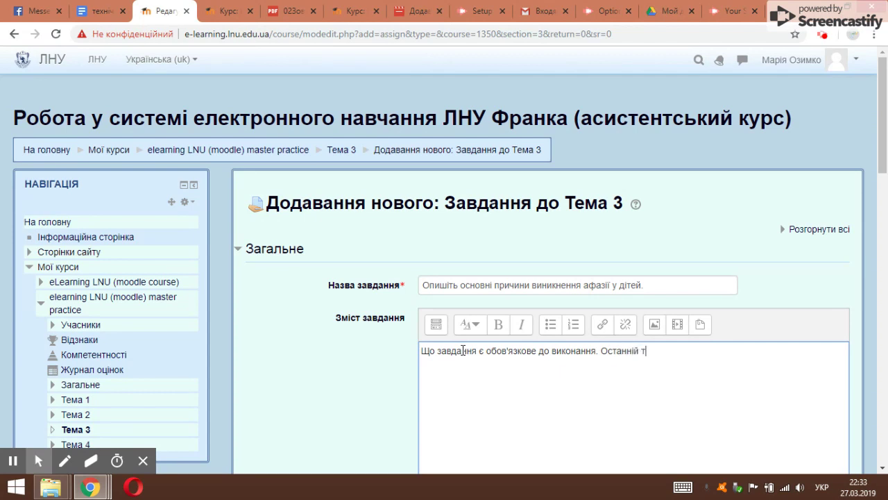
pyautogui.write('ермін здачі 05.04.2019 р.')
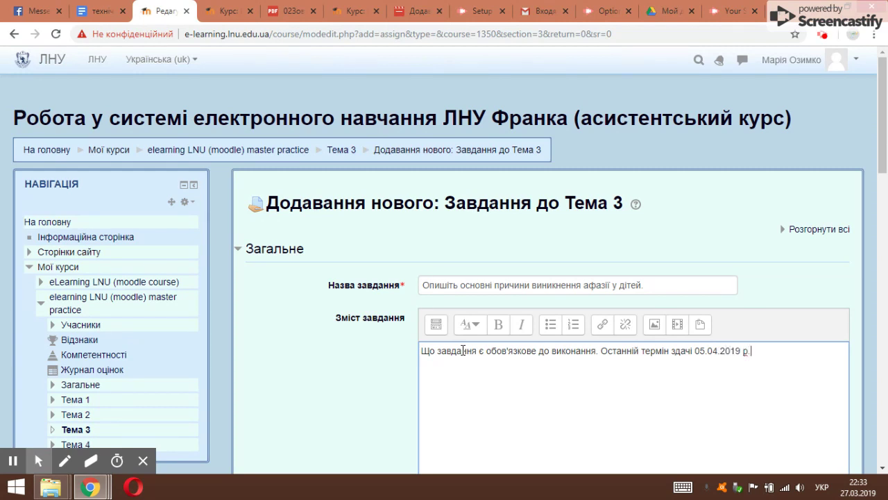
pyautogui.scroll(-2, 468, 362)
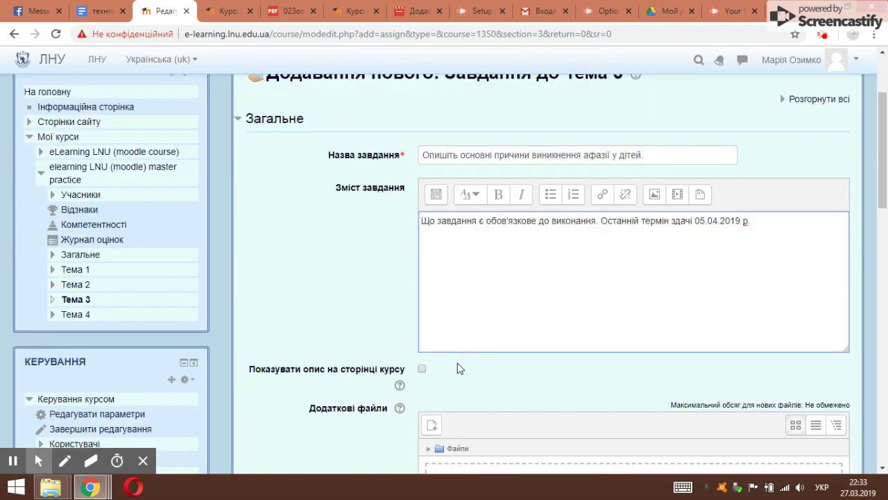
pyautogui.click(422, 369)
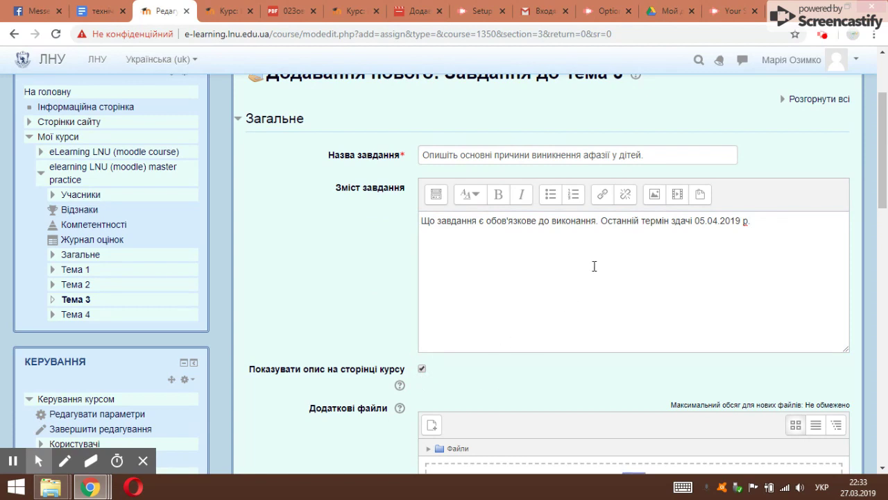
# Disable the submission start date (Відповіді приймаються з) and the due date (Кінцевий термін здачі) in the availability settings.
pyautogui.scroll(-2, 510, 327)
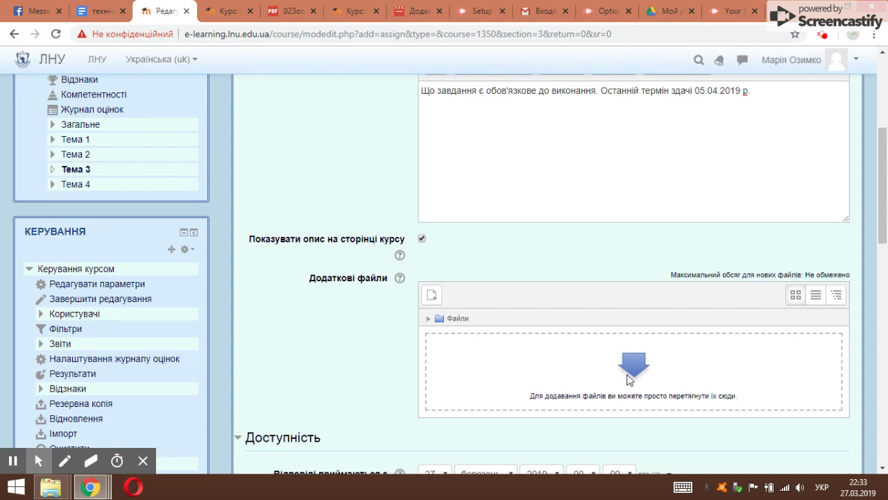
pyautogui.scroll(-2, 430, 301)
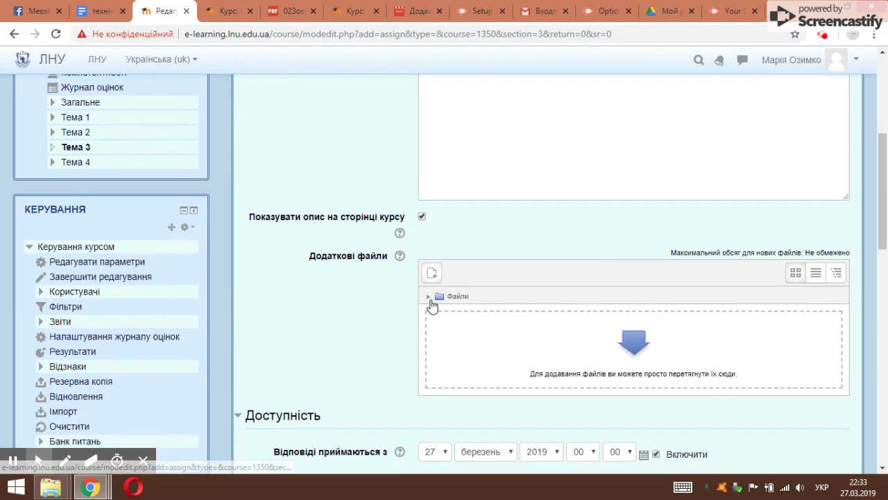
pyautogui.scroll(-1, 291, 319)
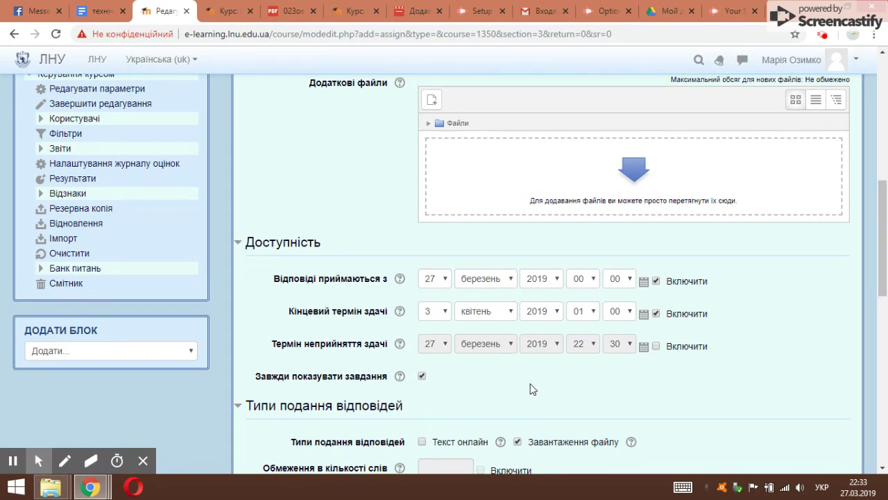
pyautogui.click(656, 314)
pyautogui.click(656, 287)
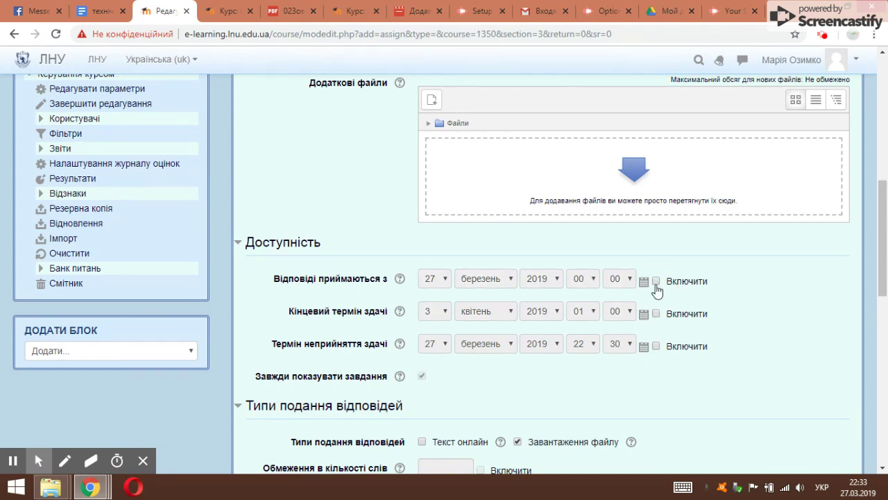
# Enable the cut-off date (Термін неприйняття здачі) and set it to 6 квітень 2019, 00:00.
pyautogui.click(656, 346)
pyautogui.click(433, 345)
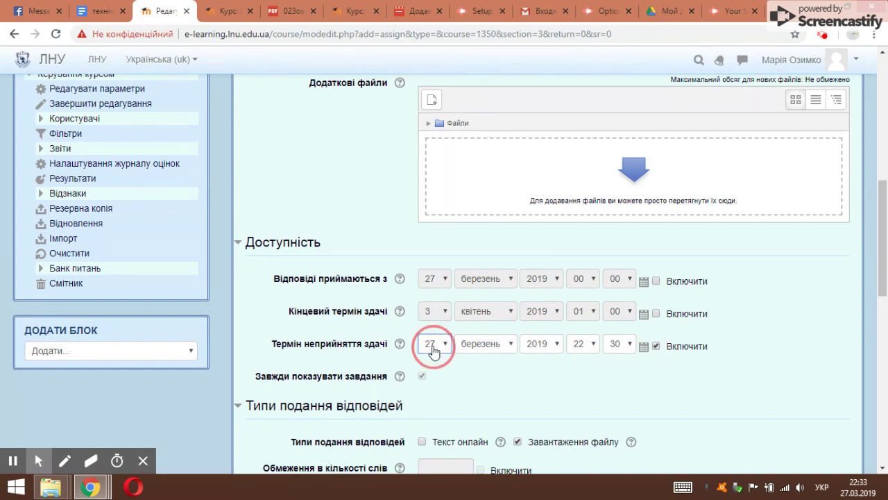
pyautogui.scroll(3, 450, 124)
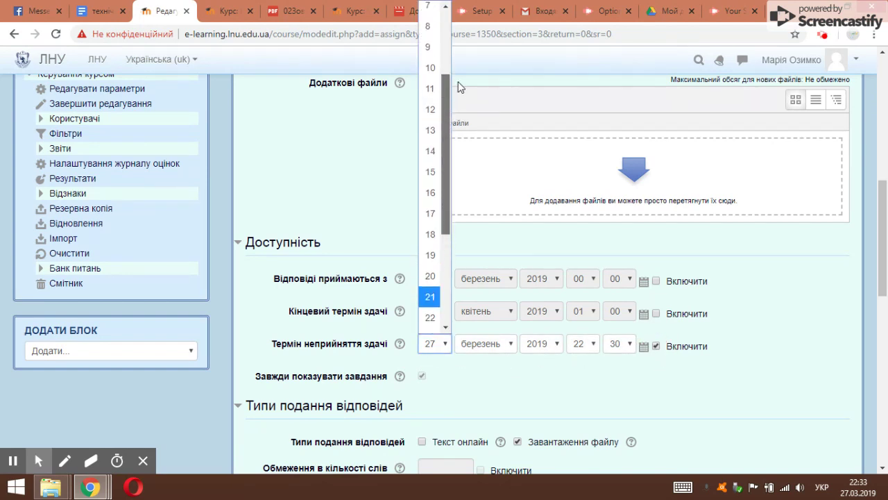
pyautogui.click(428, 41)
pyautogui.click(486, 344)
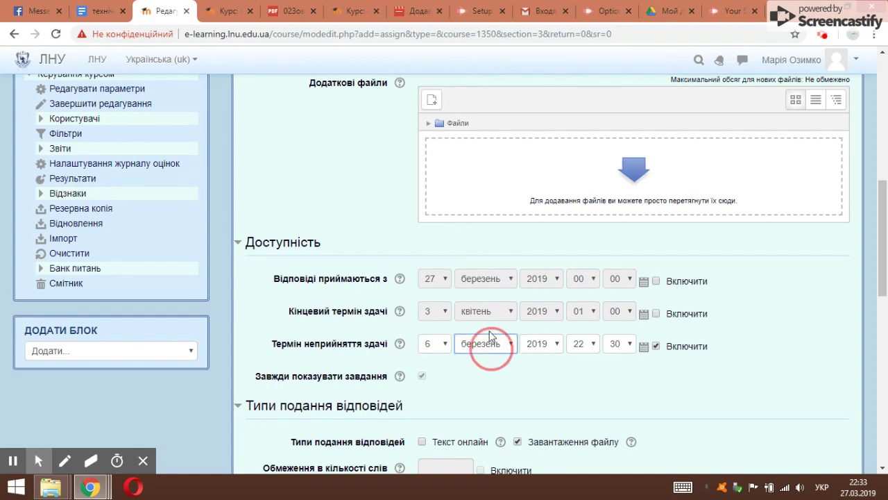
pyautogui.click(476, 156)
pyautogui.click(590, 345)
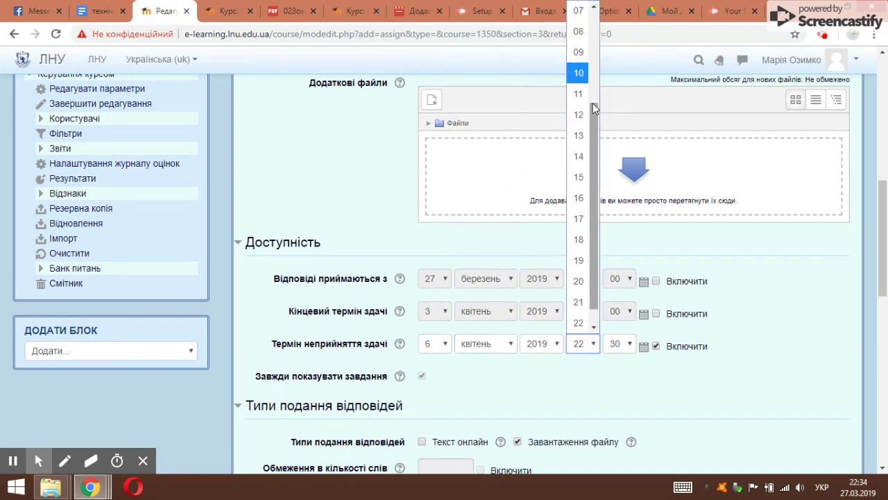
pyautogui.moveTo(595, 115); pyautogui.dragTo(589, 15)
pyautogui.click(583, 10)
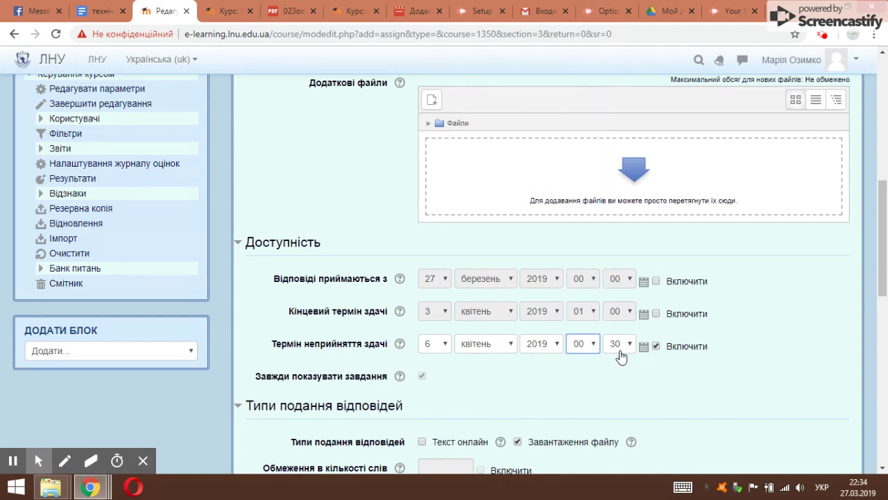
pyautogui.click(621, 347)
pyautogui.click(614, 97)
# Save the assignment with the remaining settings at their defaults and return to the course.
pyautogui.scroll(-10, 474, 385)
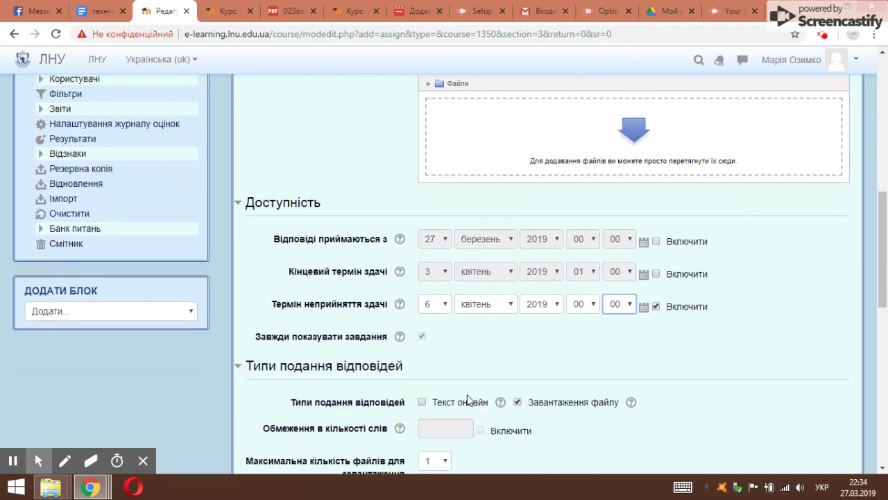
pyautogui.scroll(-1, 475, 390)
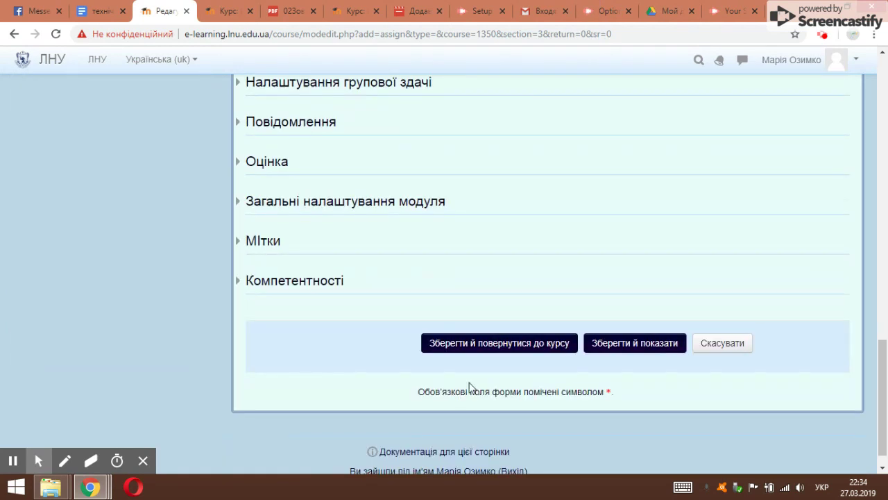
pyautogui.click(479, 342)
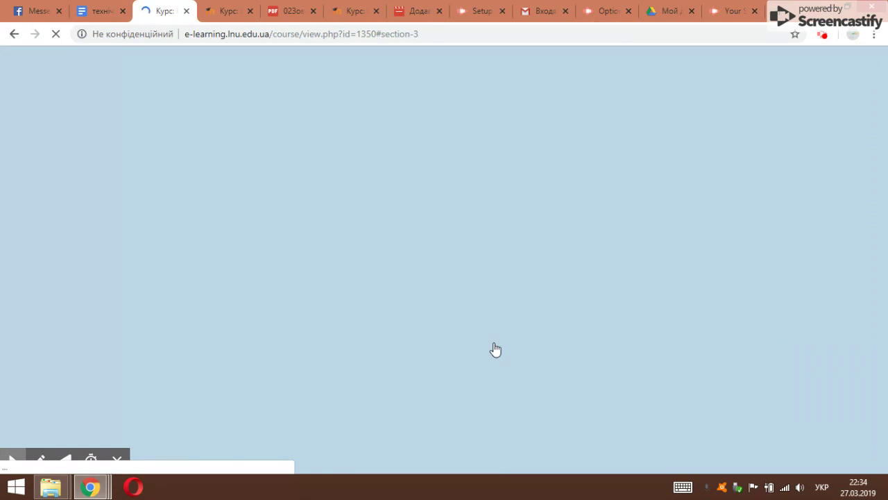
# Turn off course editing and check the new assignment under Тема 3 on the course page.
pyautogui.scroll(7, 803, 228)
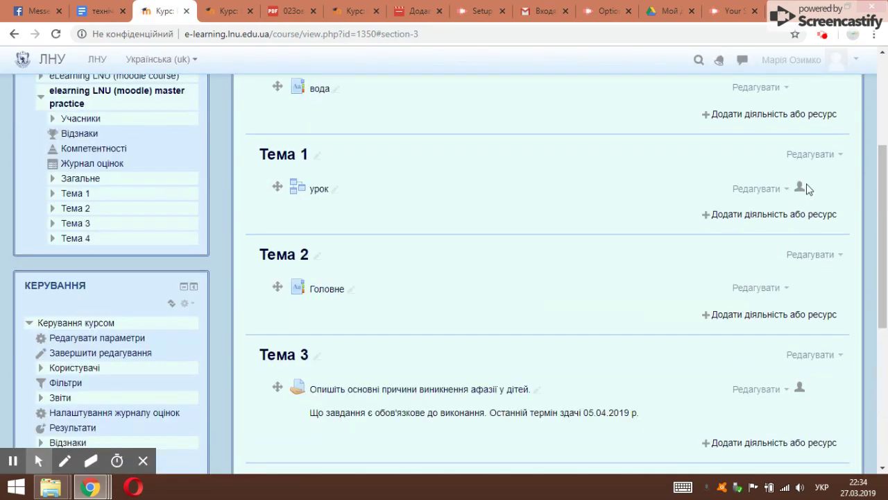
pyautogui.click(805, 149)
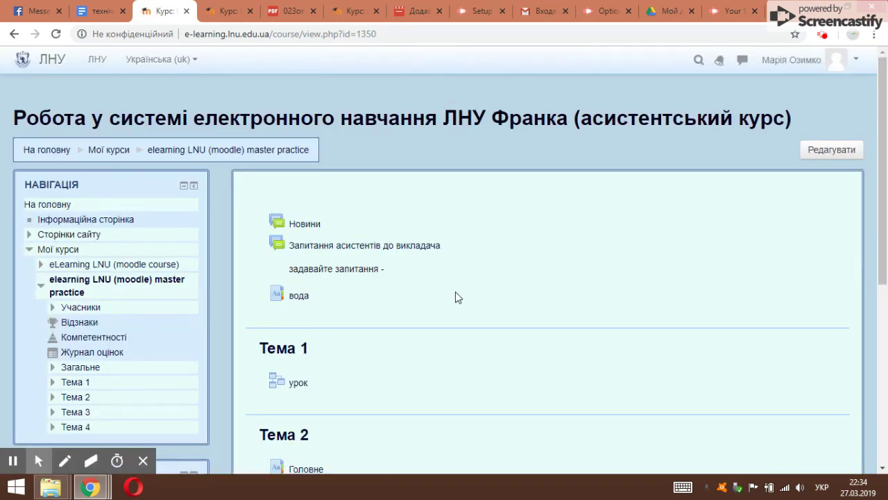
pyautogui.scroll(-3, 455, 291)
pyautogui.scroll(-1, 434, 324)
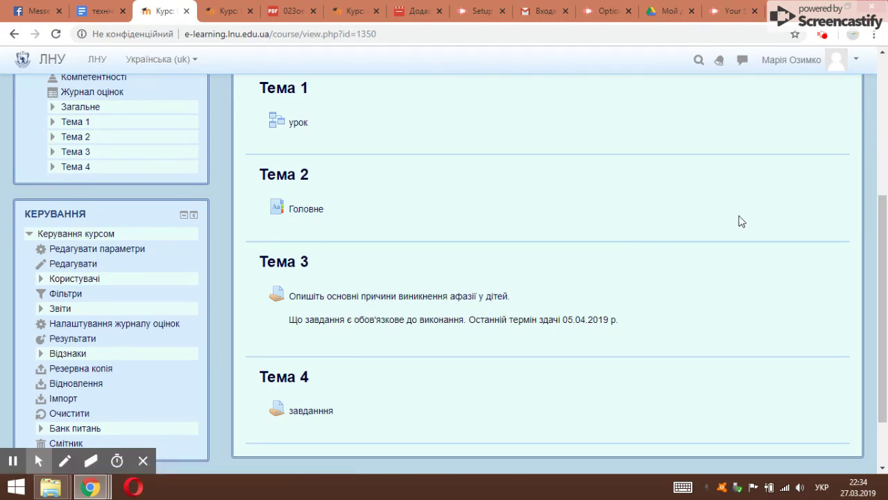
pyautogui.scroll(4, 784, 142)
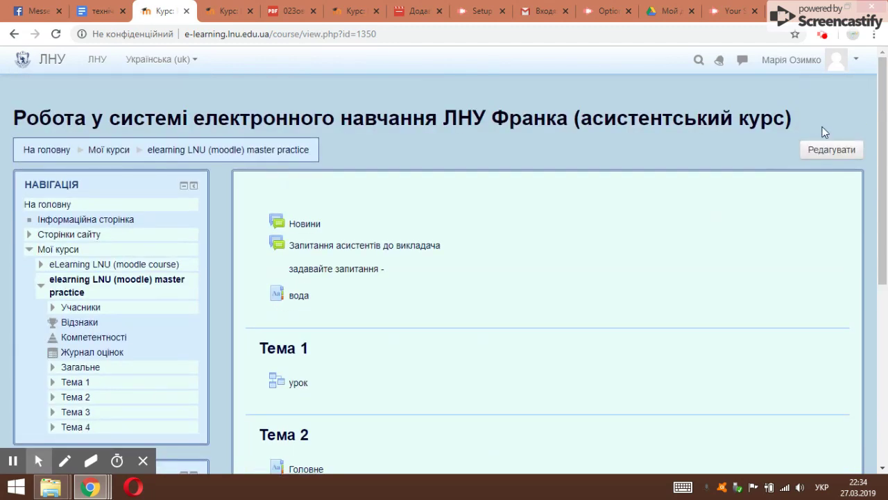